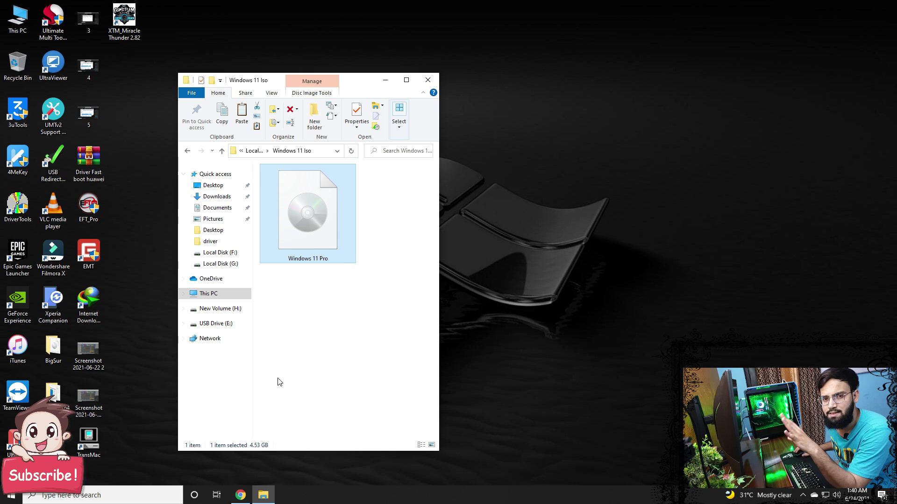
Step: Start the Workstation 16 Pro for Windows download and show the browser's downloads list
left_click(241, 495)
left_click(61, 8)
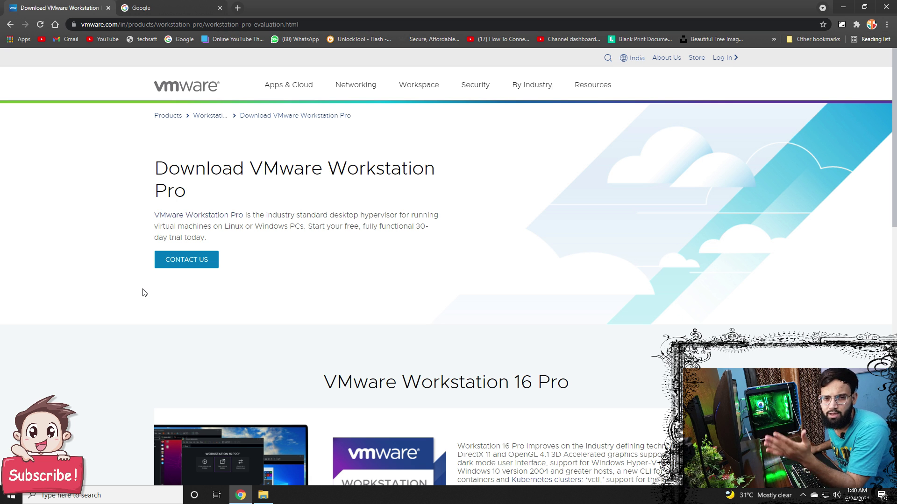
scroll(141, 296, "down", 4)
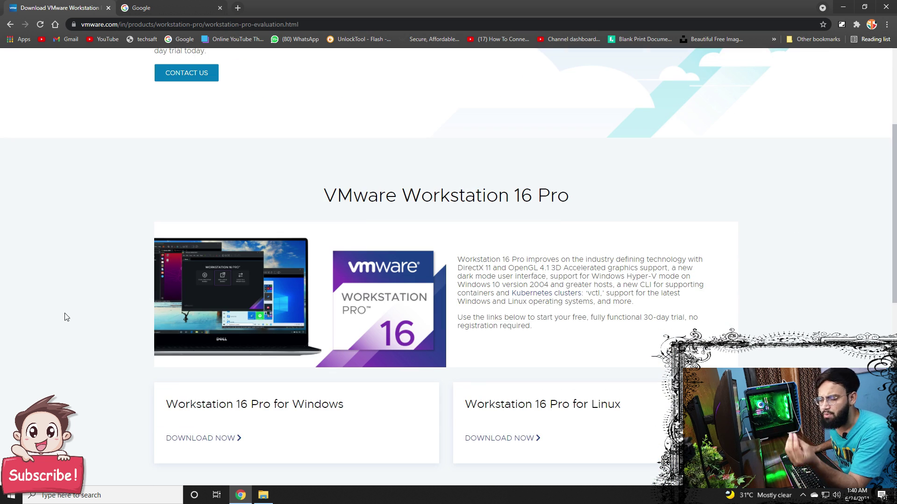
scroll(66, 318, "down", 2)
left_click(192, 345)
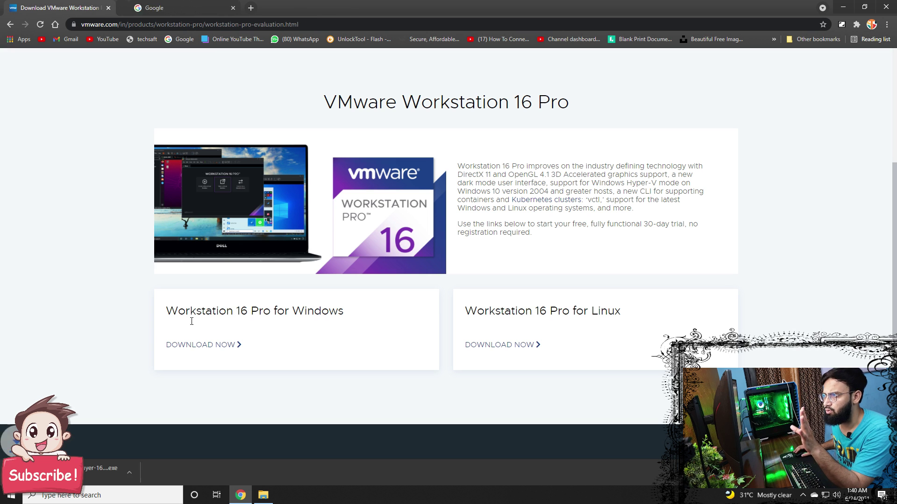
key("ctrl+j")
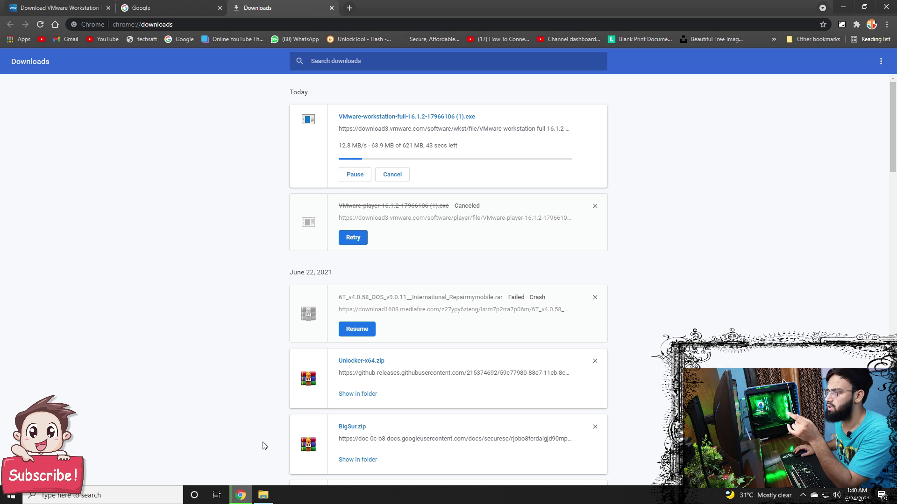
Step: Shrink the Windows 11 Iso folder window and move it to the upper right
left_click(239, 502)
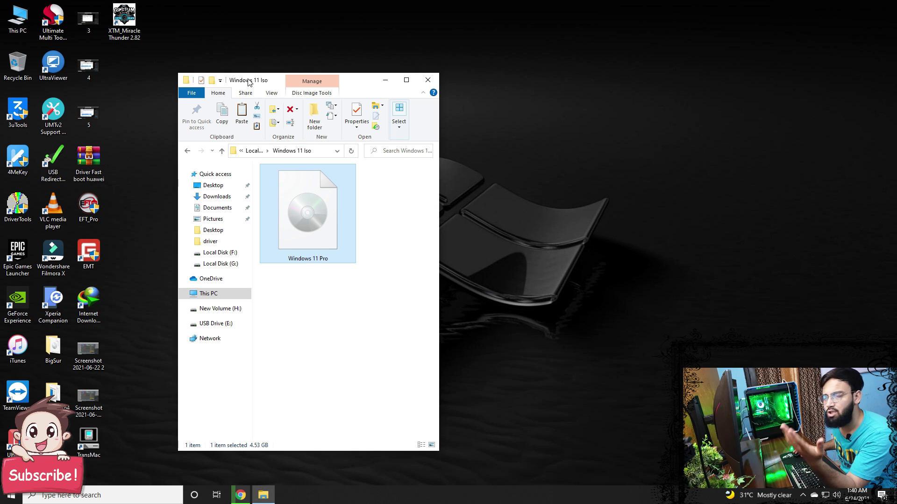
left_click_drag(182, 76, 236, 191)
left_click_drag(322, 201, 613, 110)
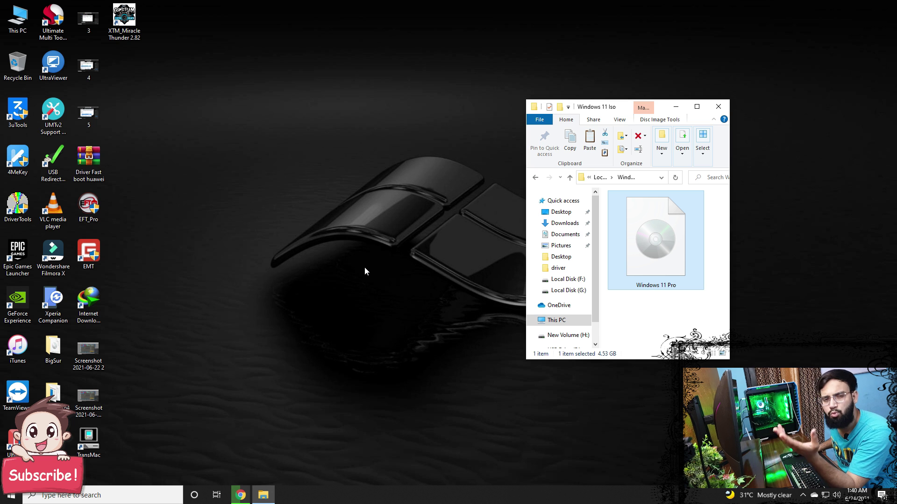
Step: Reorder the browser tabs and check the VMware page and the downloads list
left_click(240, 494)
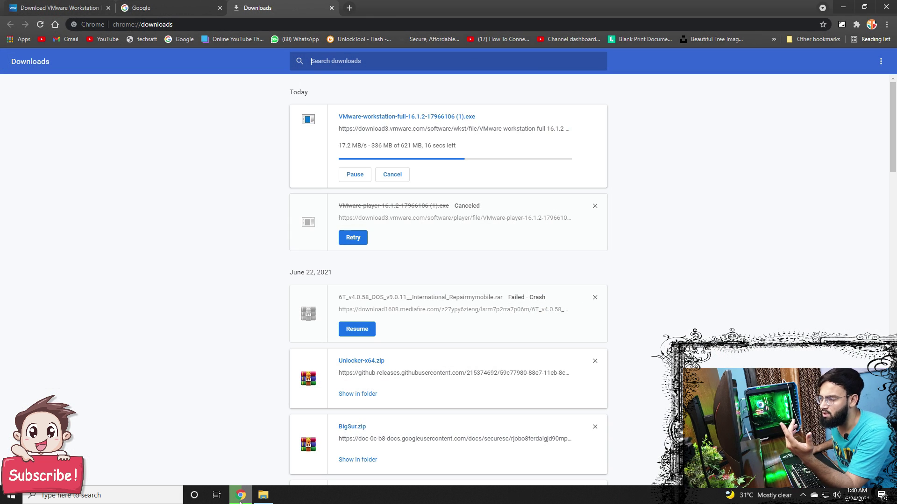
left_click(61, 4)
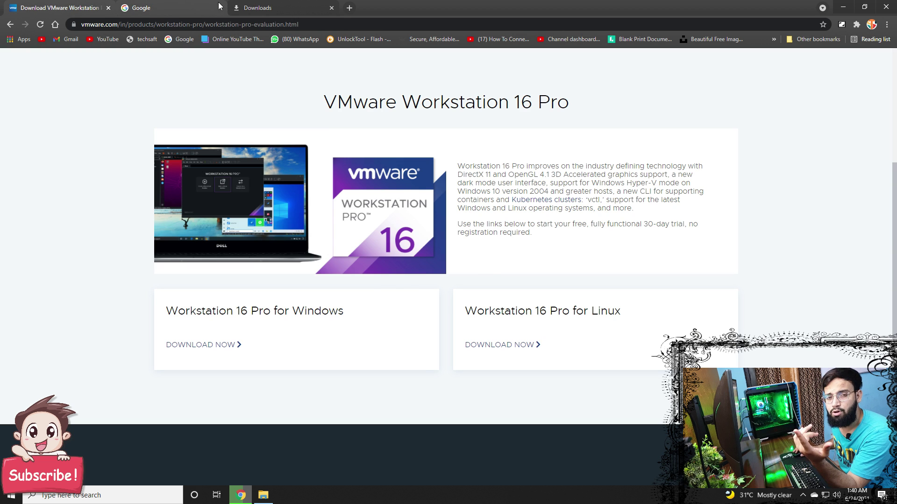
left_click_drag(140, 4, 126, 3)
left_click(125, 4)
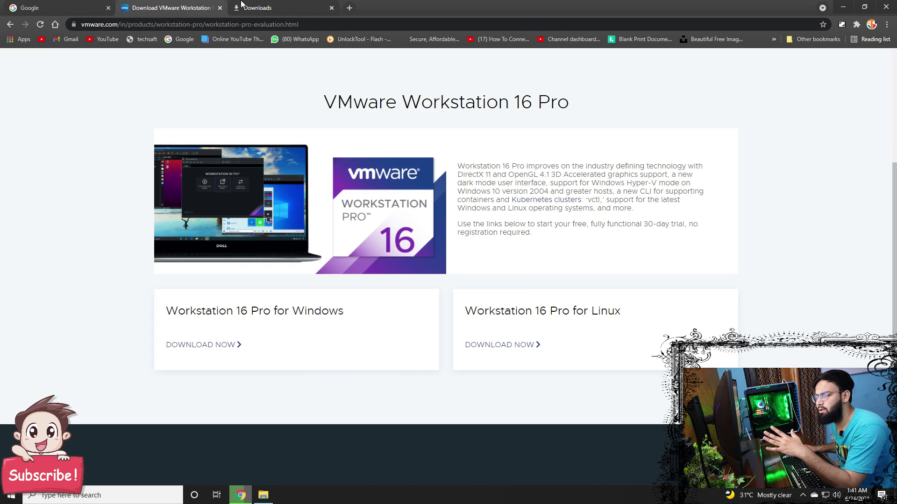
key("ctrl+Tab")
left_click(125, 4)
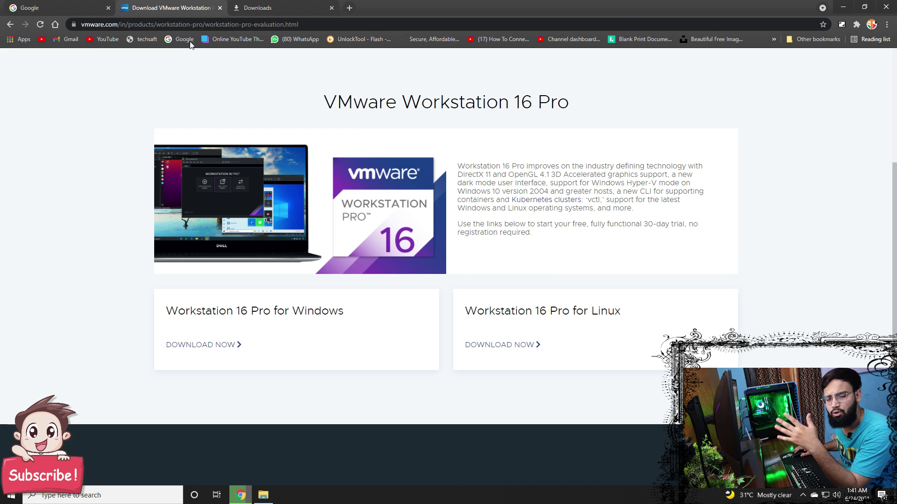
left_click(250, 494)
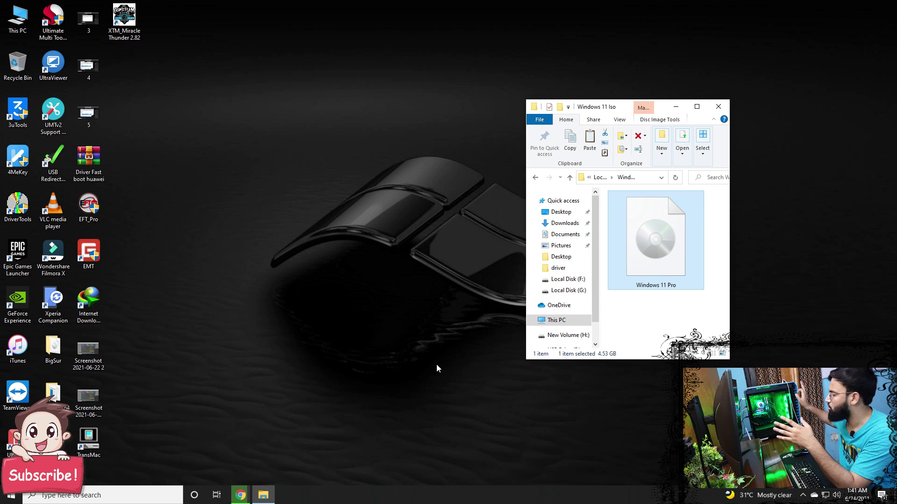
left_click(240, 494)
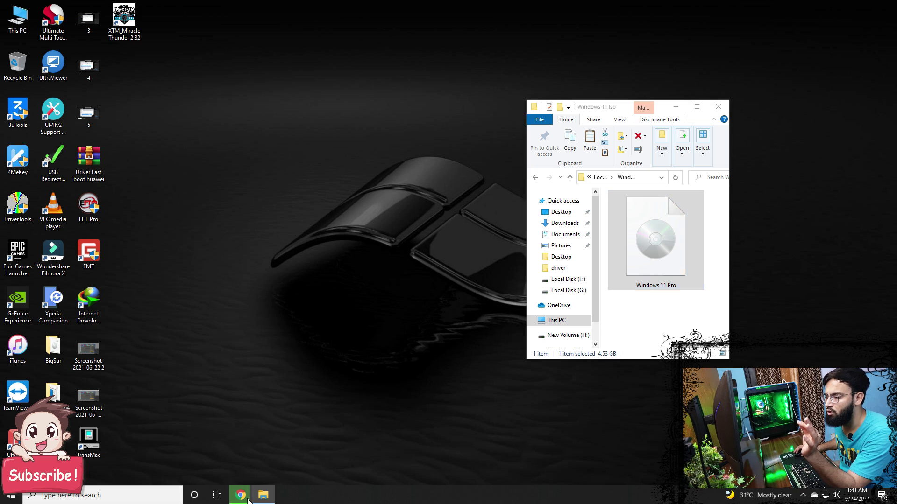
Step: Search Google for 'refuse bootable', download Rufus 3.14 from rufus.ie and run it with permission
left_click(280, 8)
key("ctrl+shift+Tab")
left_click(181, 37)
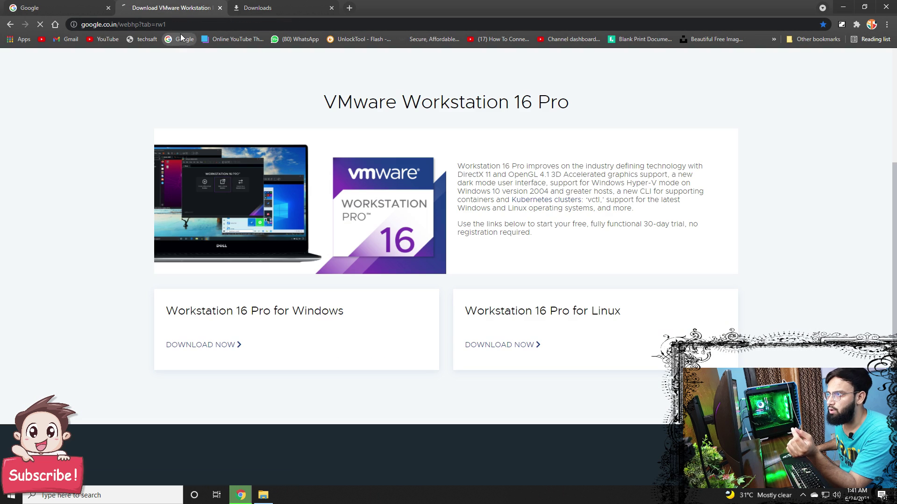
type("refuse bootable")
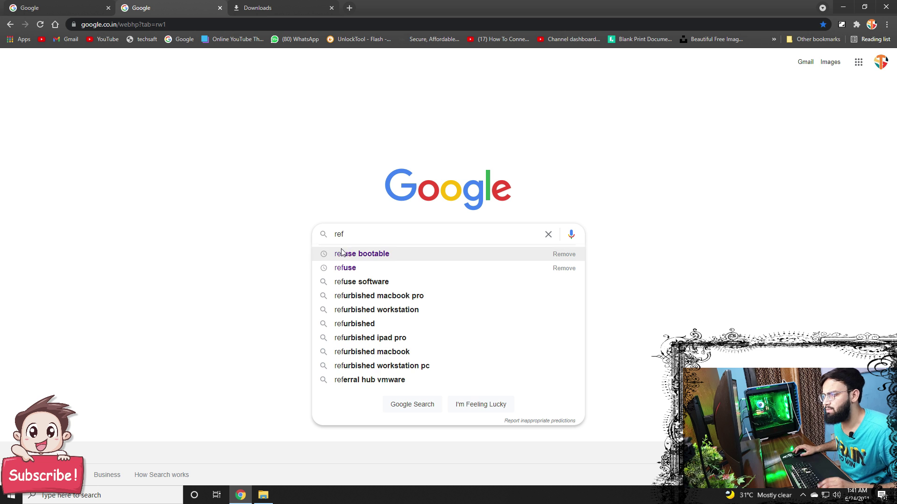
left_click(346, 254)
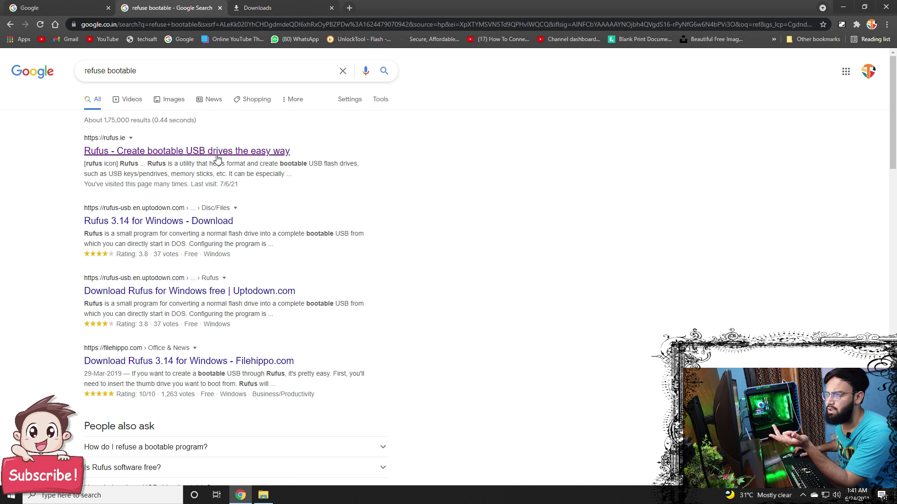
left_click(225, 150)
scroll(279, 226, "down", 6)
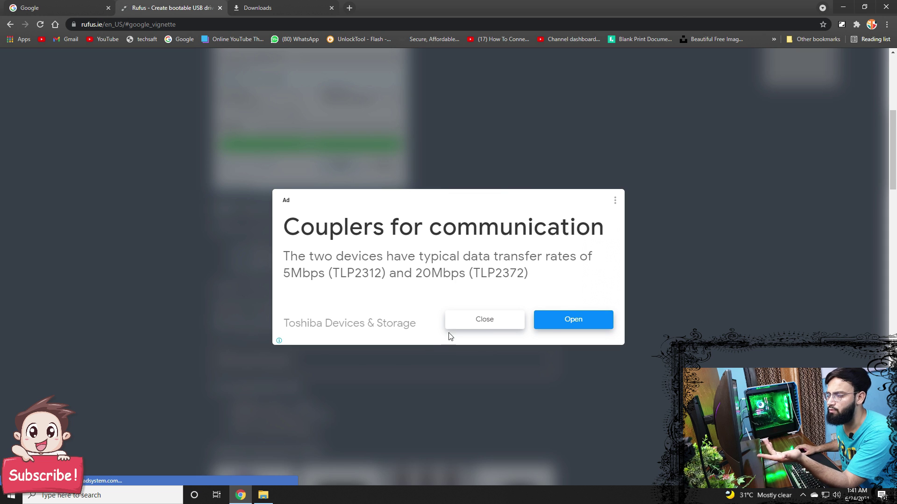
left_click(257, 7)
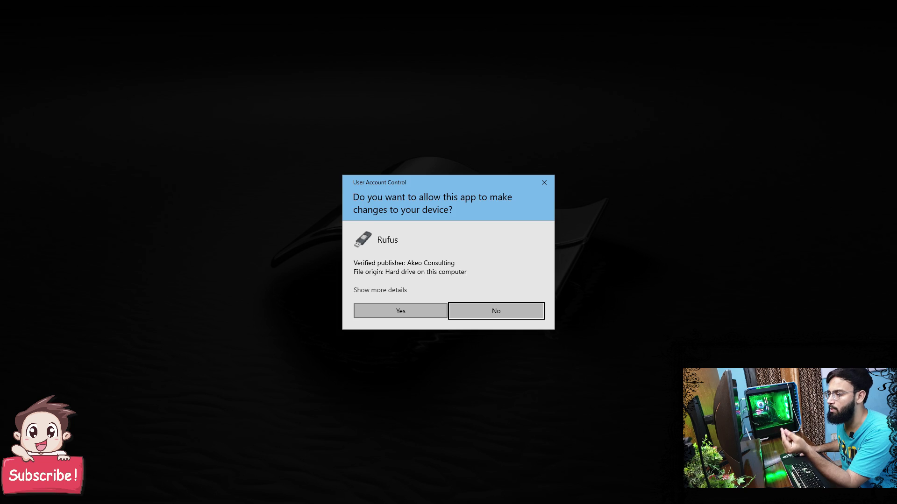
left_click(421, 311)
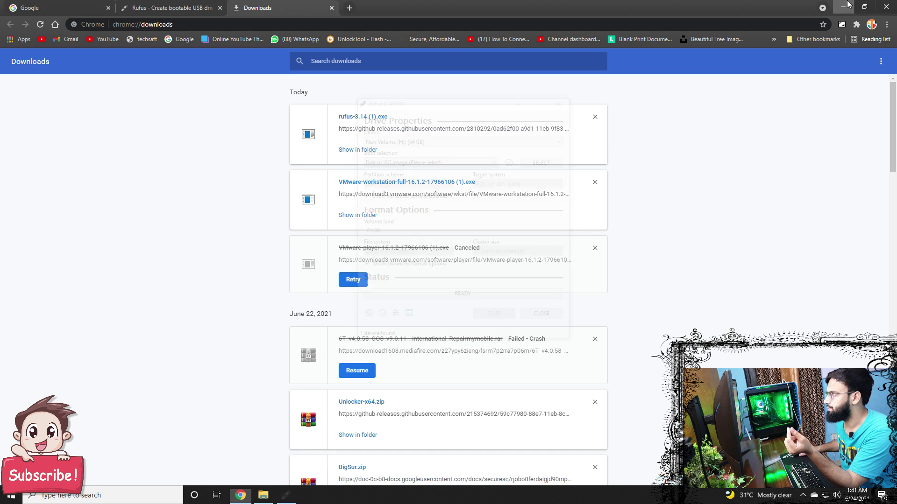
Step: Load Windows 11 Pro.iso from the Windows 11 Iso folder as Rufus's boot image
left_click(843, 6)
left_click_drag(475, 107, 259, 95)
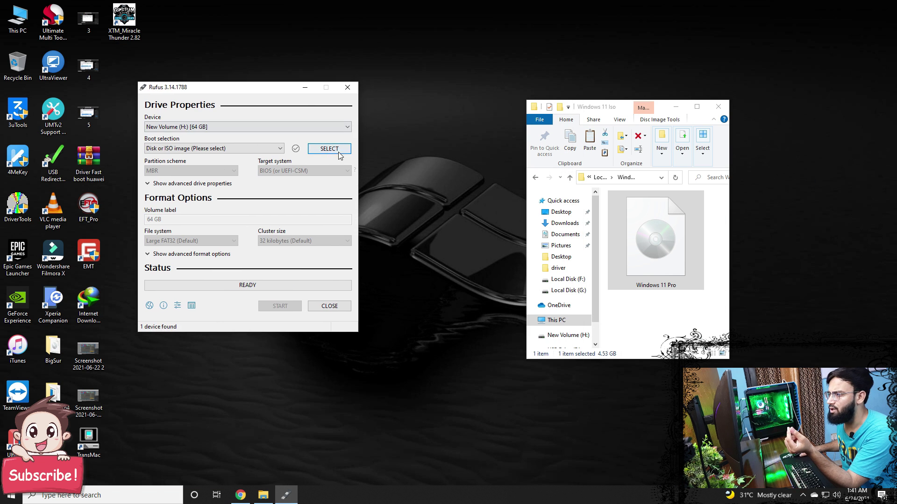
left_click(327, 148)
left_click(648, 225)
left_click(621, 178)
right_click(628, 178)
left_click(652, 210)
left_click(243, 317)
right_click(243, 316)
left_click(256, 357)
left_click(498, 331)
left_click(290, 168)
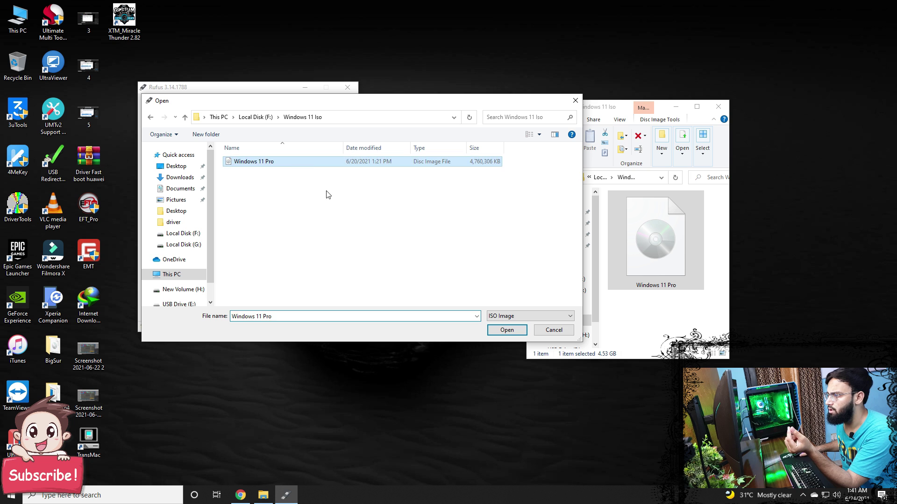
left_click(494, 331)
Step: Set Rufus's partition scheme to MBR
left_click(219, 190)
left_click(217, 200)
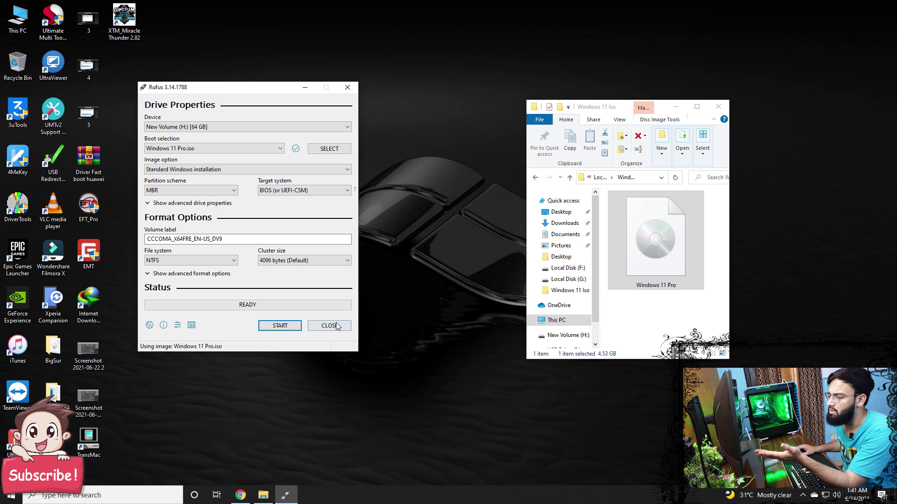
left_click(241, 495)
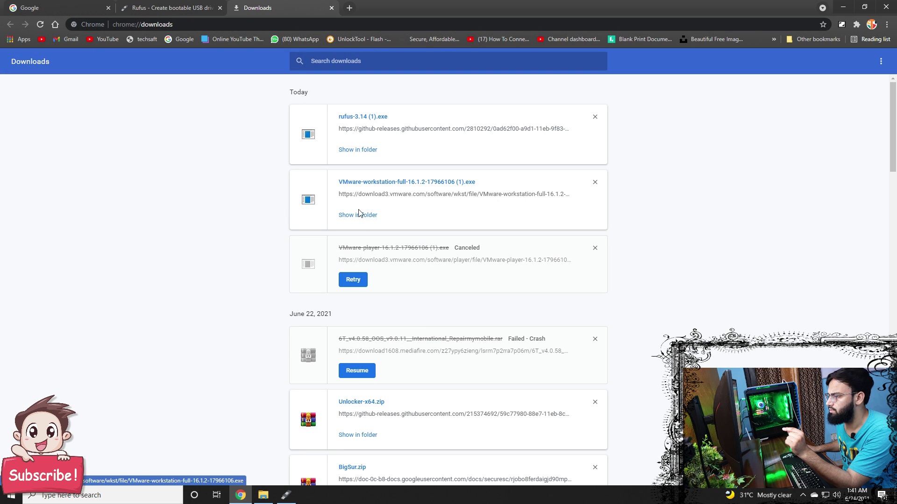
Step: Launch the VMware Workstation installer with admin approval, close Rufus and arrange the windows
left_click(365, 184)
left_click(401, 311)
left_click(849, 4)
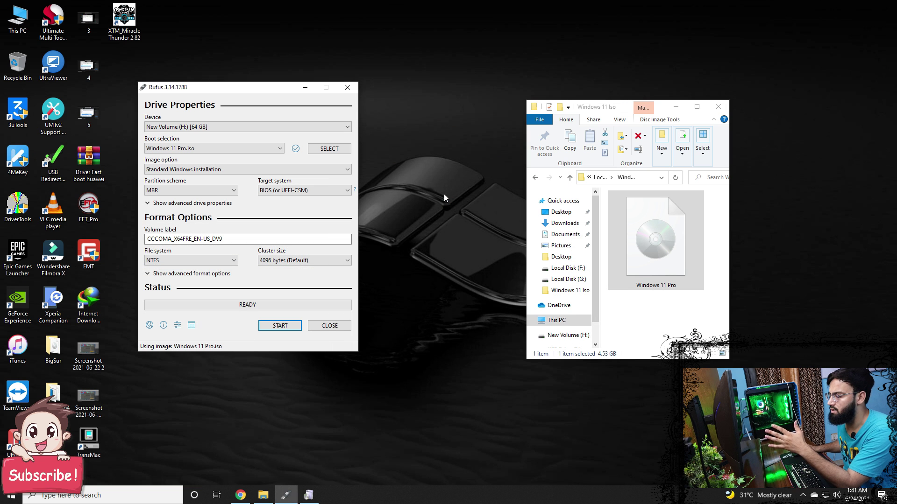
left_click(347, 88)
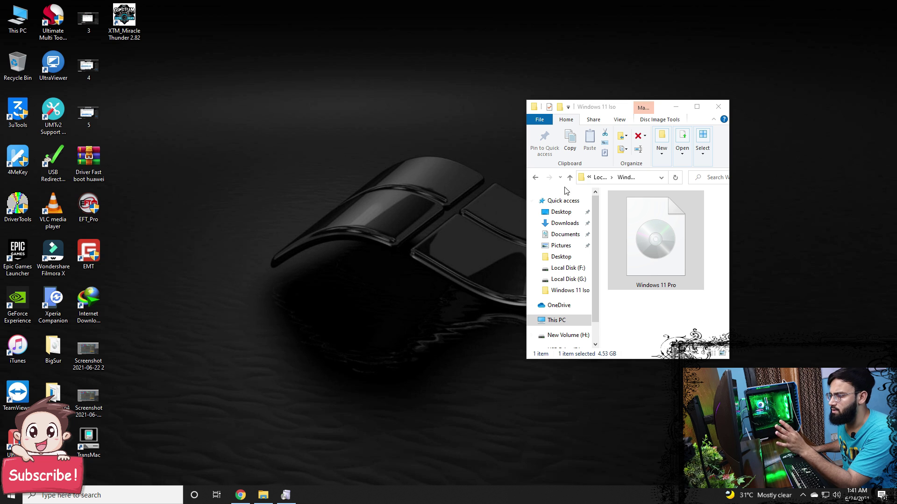
left_click_drag(732, 364, 858, 428)
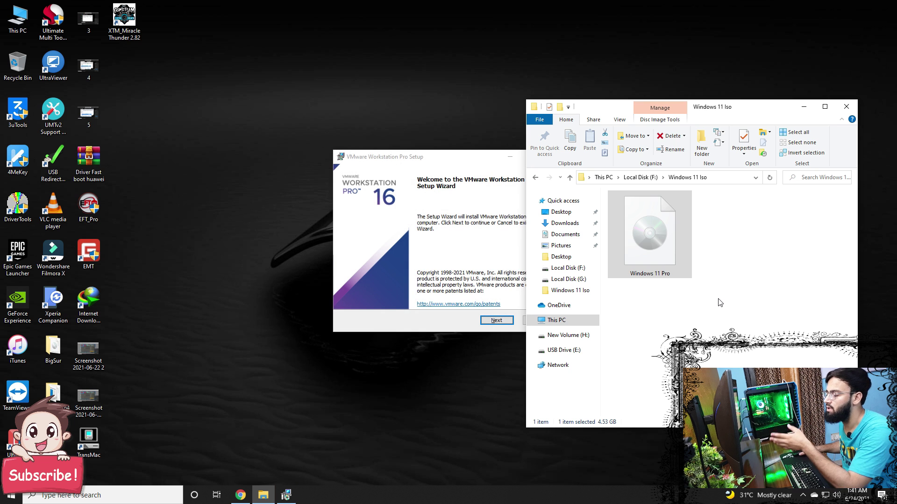
left_click_drag(482, 161, 296, 139)
Step: Accept the licence and install Workstation 16 Pro with the default setup options
left_click(308, 296)
left_click(201, 277)
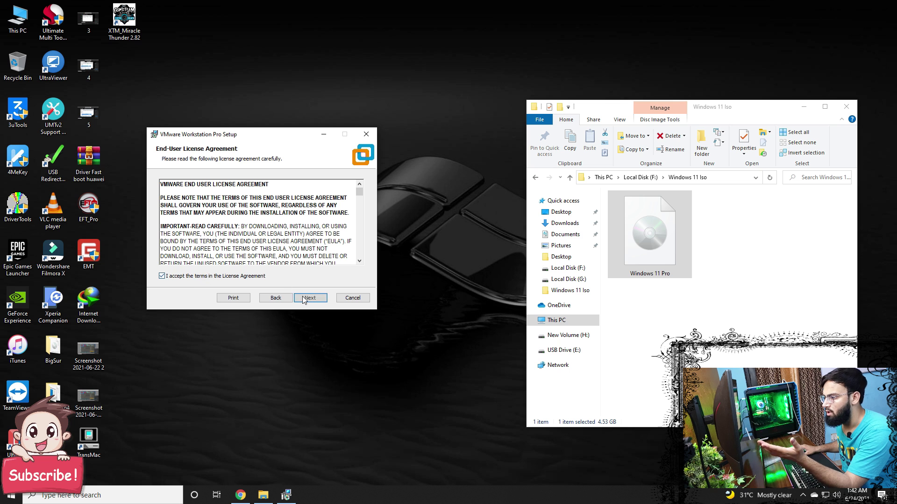
left_click(309, 299)
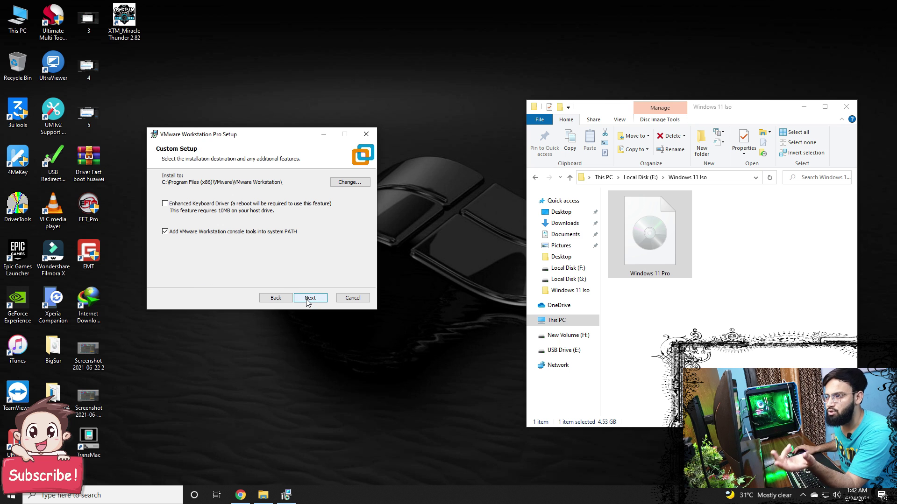
left_click(308, 301)
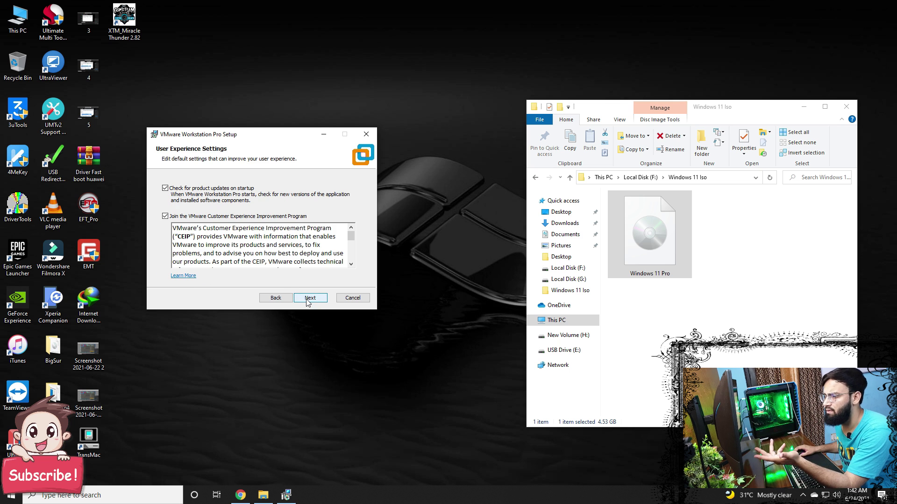
left_click(308, 302)
left_click(308, 301)
left_click(308, 301)
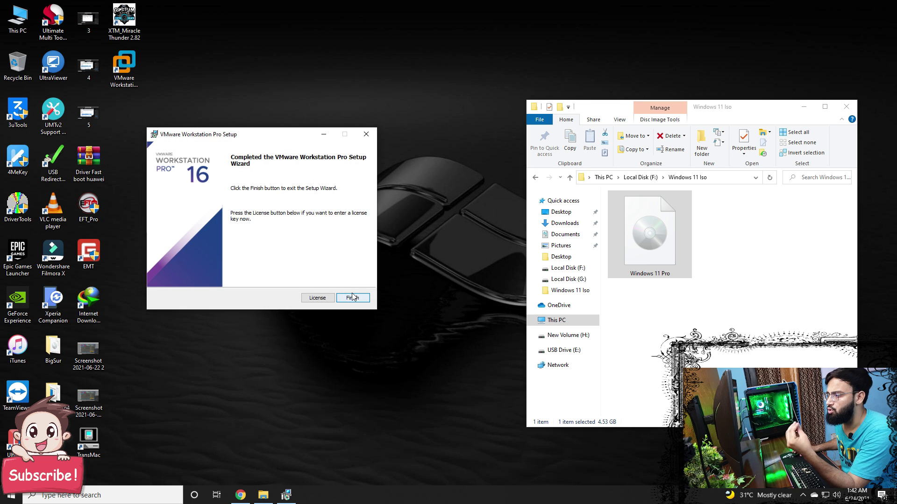
Step: Finish the installer and run VMware Workstation from its desktop shortcut as administrator
left_click(348, 299)
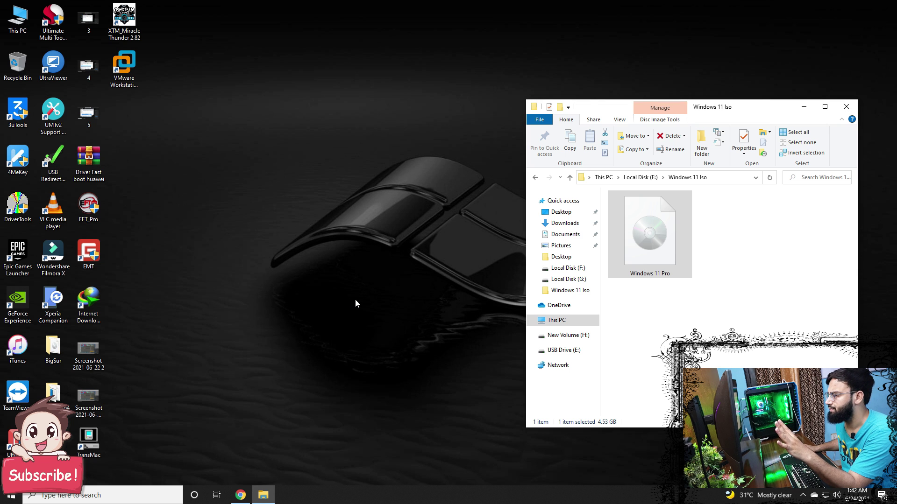
right_click(121, 67)
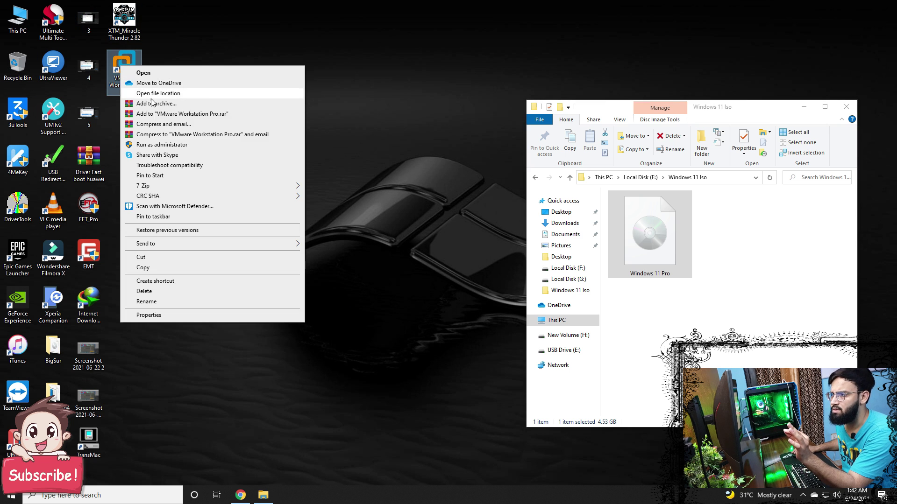
left_click(176, 145)
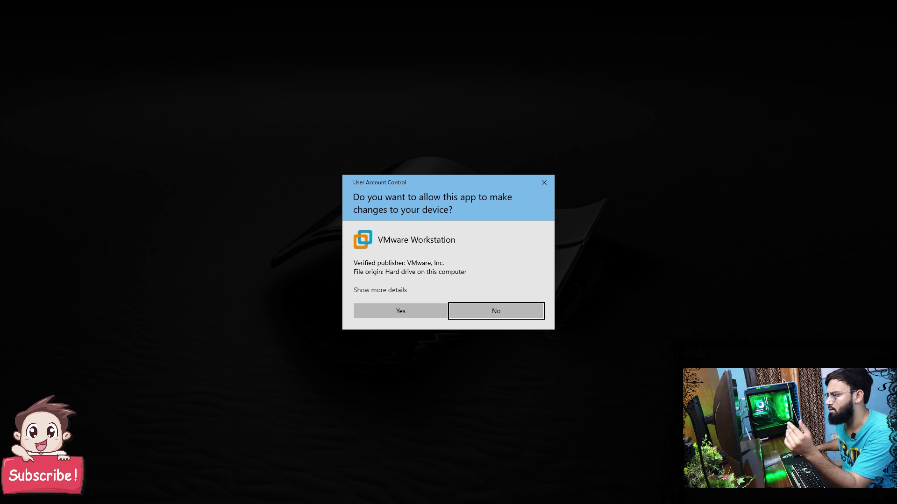
left_click(395, 315)
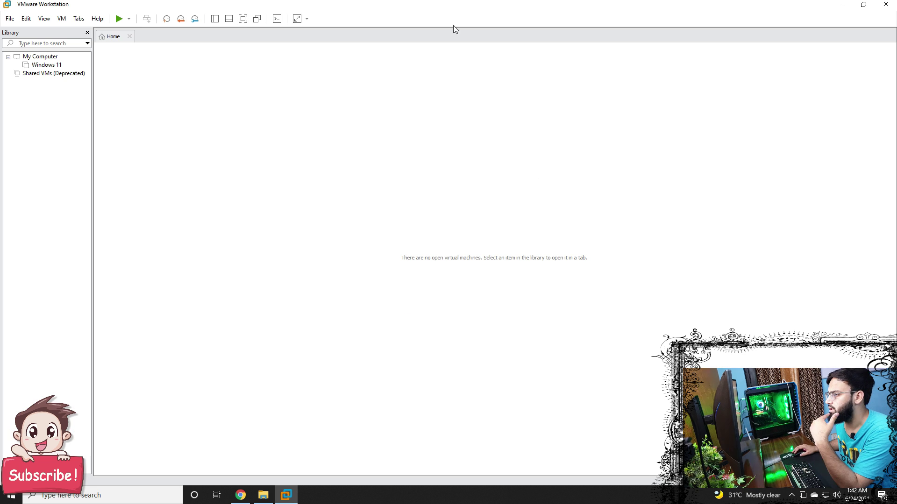
left_click_drag(488, 6, 425, 52)
Step: Remove the old Windows 11 virtual machine from the library
right_click(132, 114)
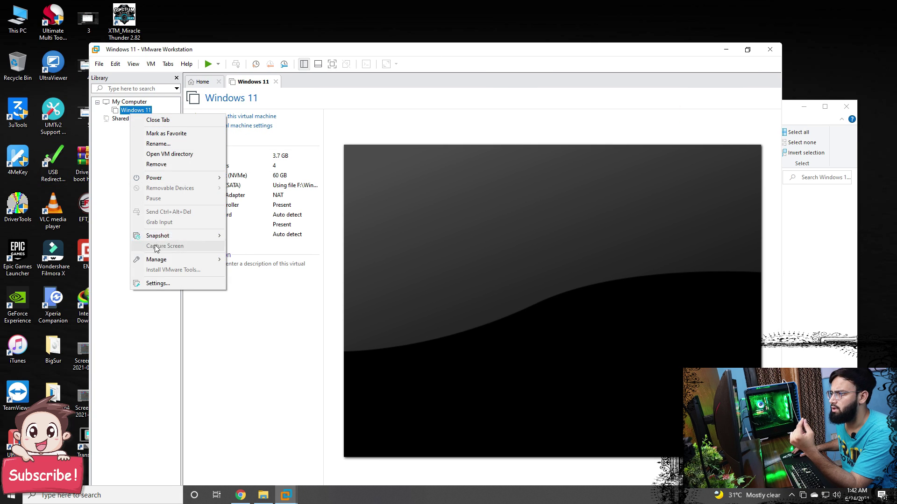
left_click(157, 164)
left_click(450, 317)
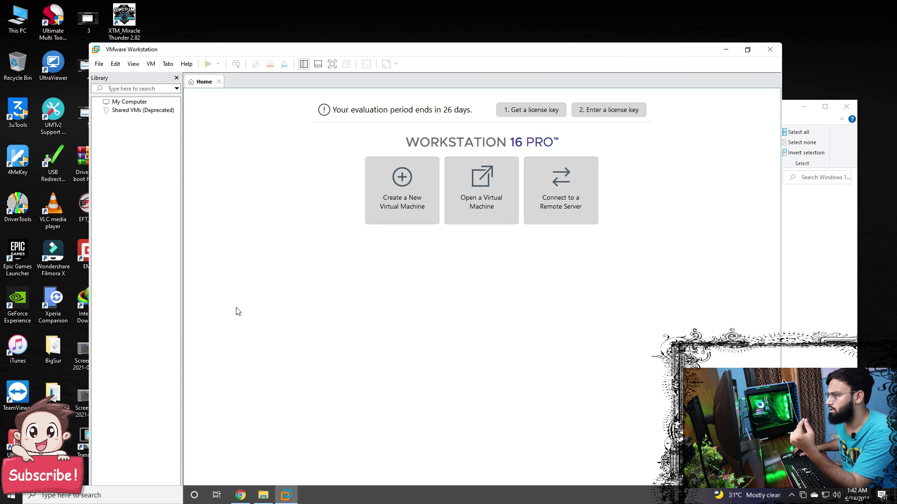
Step: Create a Typical VM for a later OS install: Windows 10 x64, default name, 60 GB disk
left_click(384, 201)
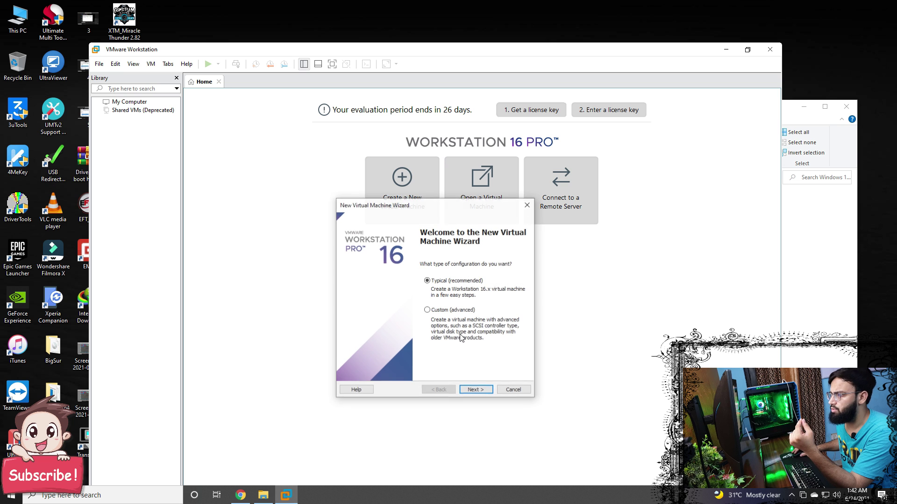
left_click(475, 389)
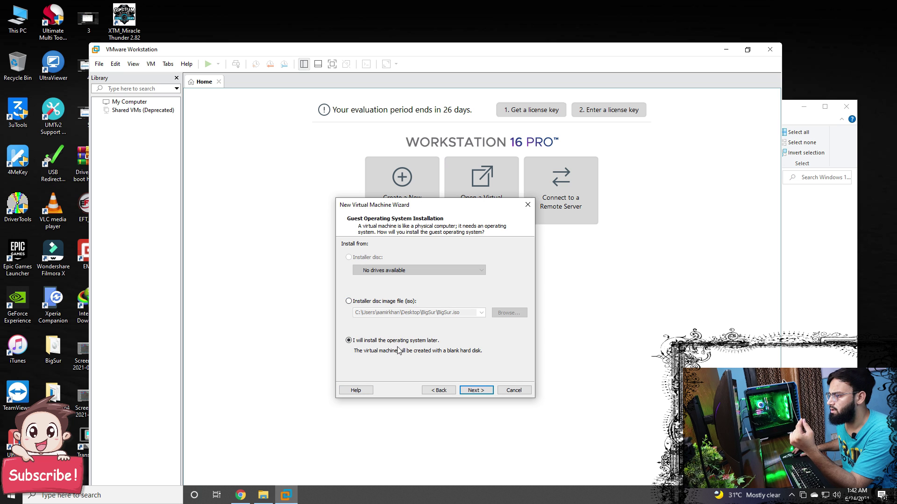
left_click(476, 391)
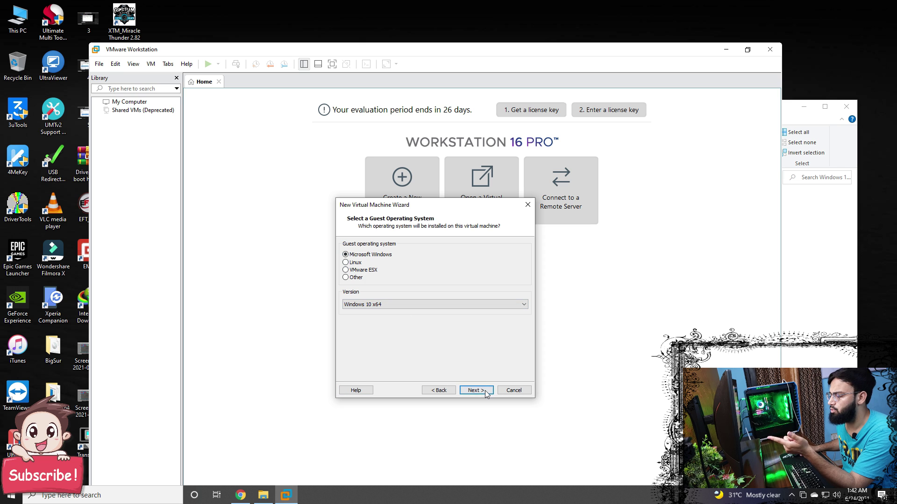
left_click(403, 303)
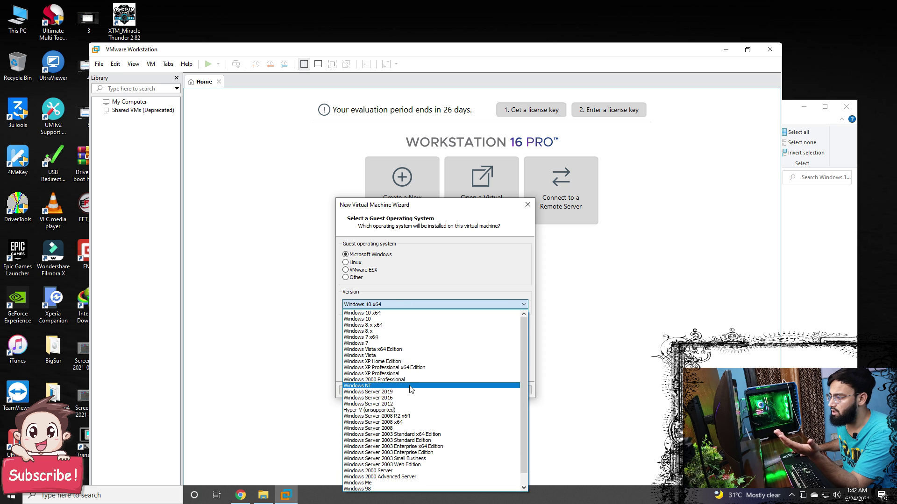
left_click(435, 312)
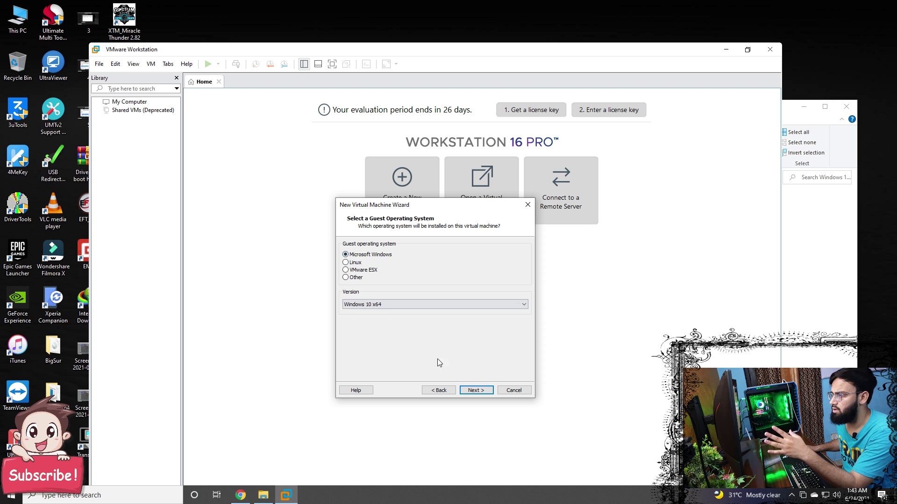
left_click(485, 391)
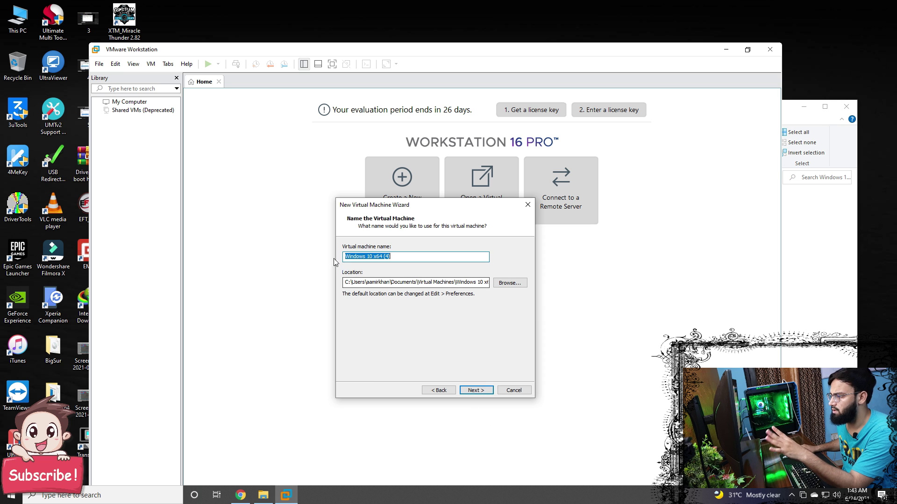
left_click(481, 392)
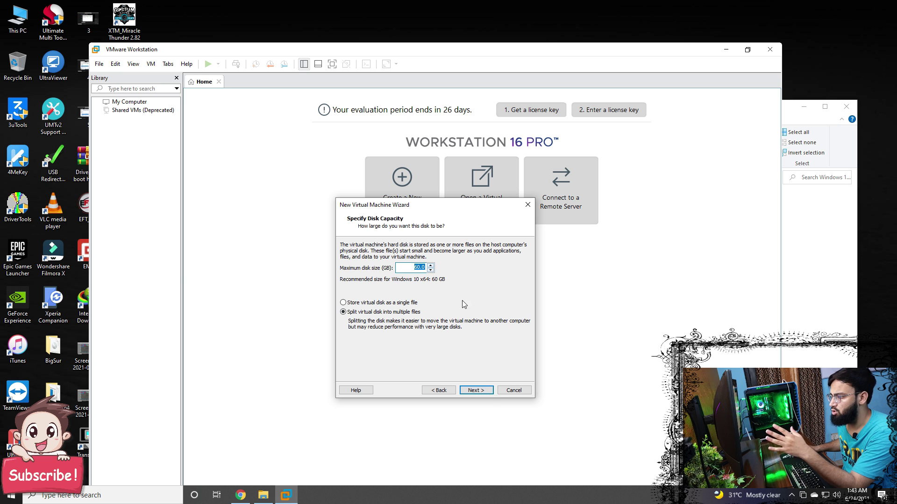
left_click(481, 390)
left_click(482, 390)
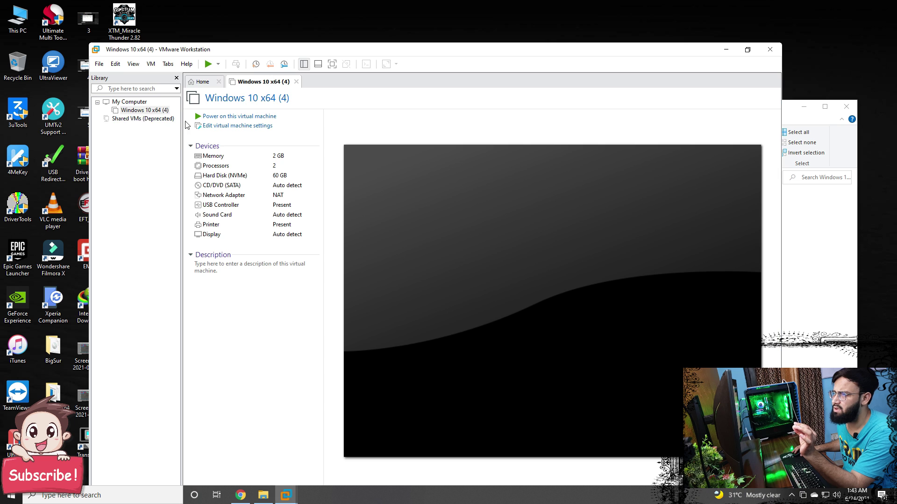
Step: Raise the VM's memory to about 4 GB and set 2 processors
left_click(240, 131)
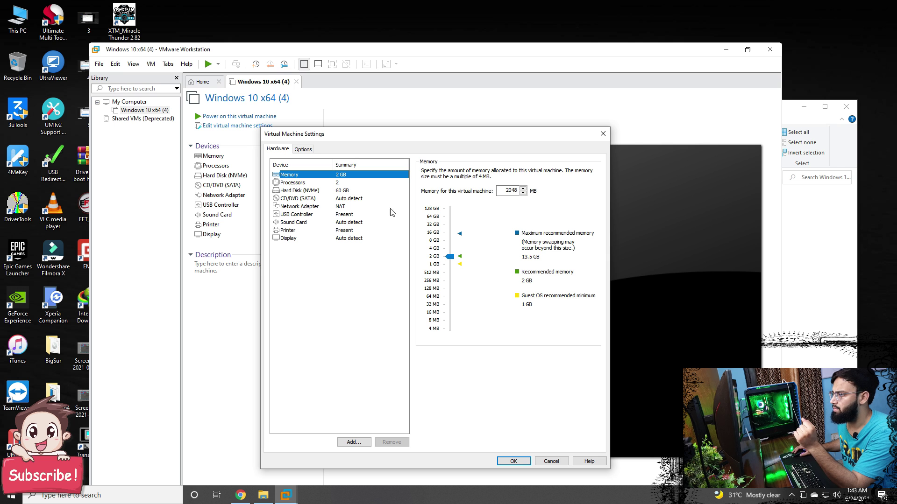
left_click_drag(449, 258, 456, 250)
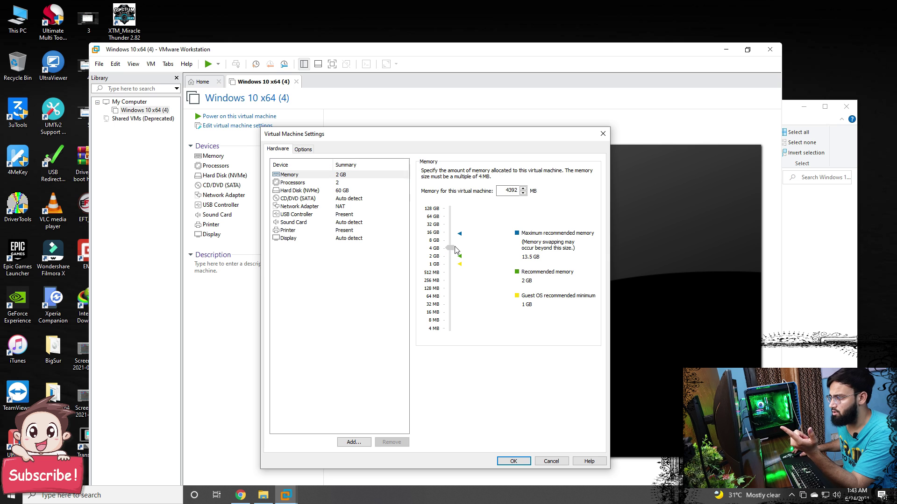
left_click(335, 183)
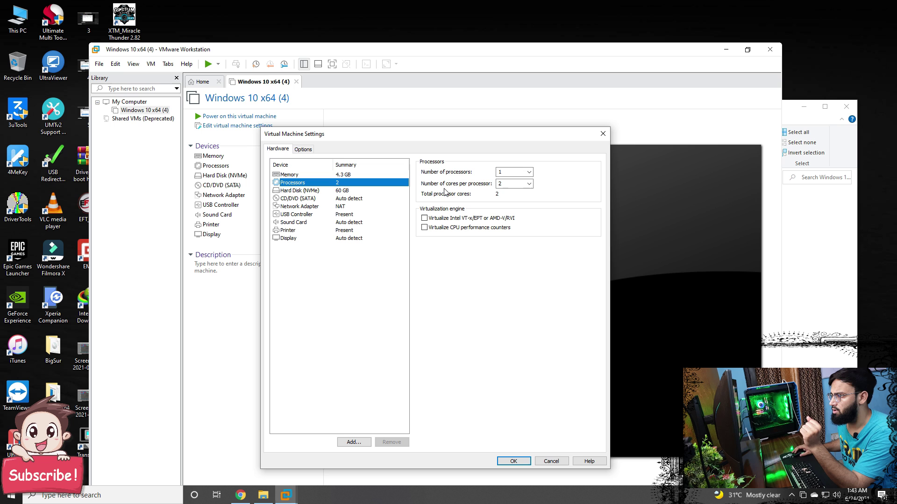
left_click(529, 172)
left_click(522, 187)
left_click(357, 191)
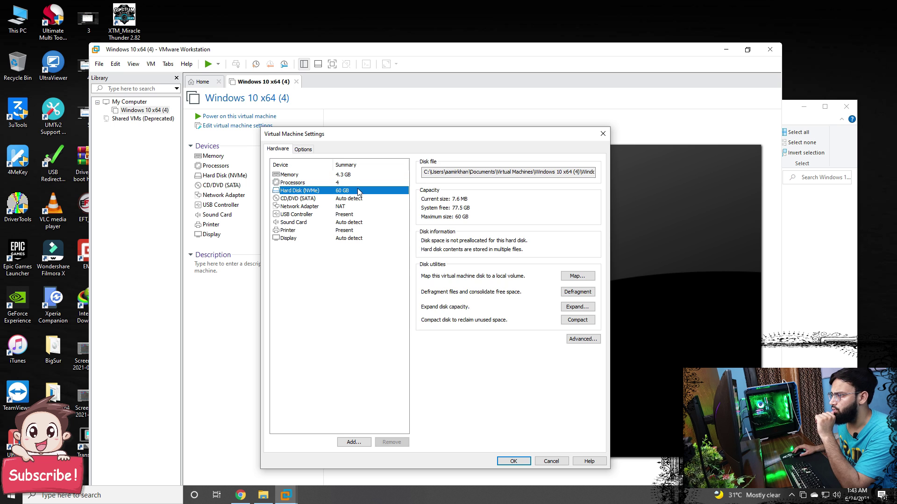
Step: Point the CD/DVD drive at the Windows 11 Pro ISO image and save the settings
left_click(364, 200)
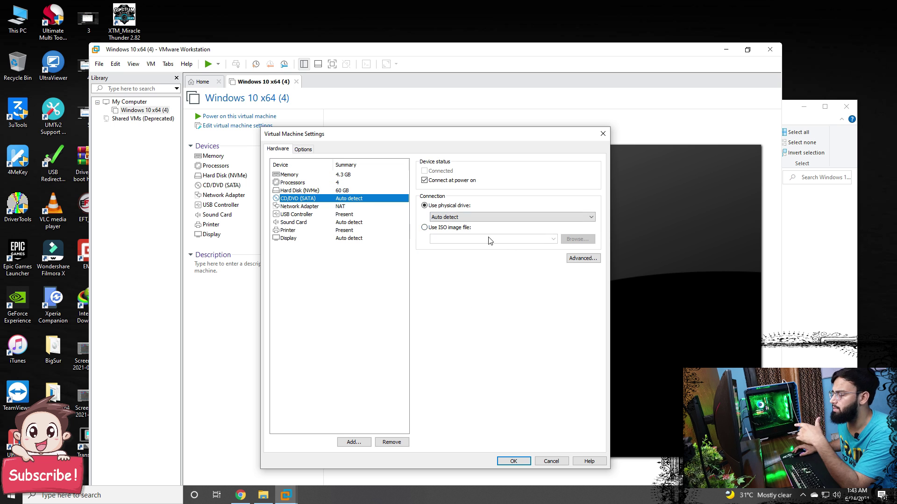
left_click(453, 227)
left_click(577, 239)
right_click(390, 364)
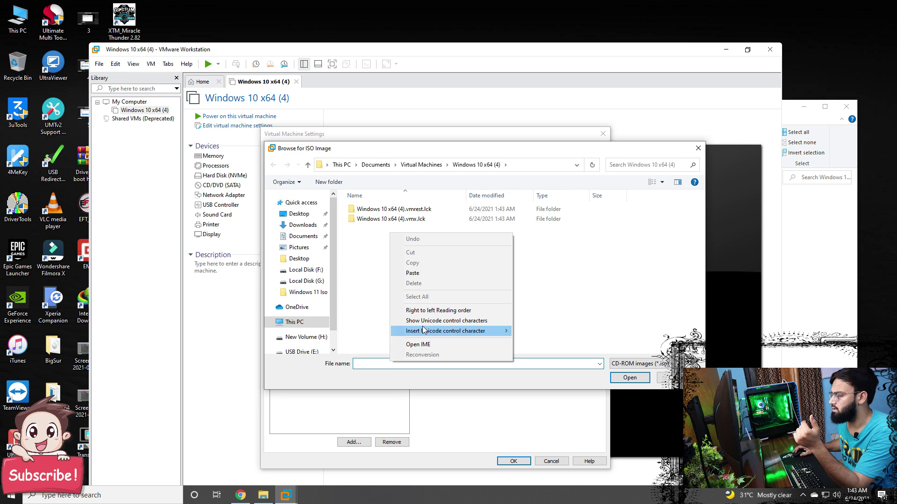
left_click(410, 274)
left_click(629, 379)
left_click(408, 210)
left_click(628, 378)
left_click(513, 461)
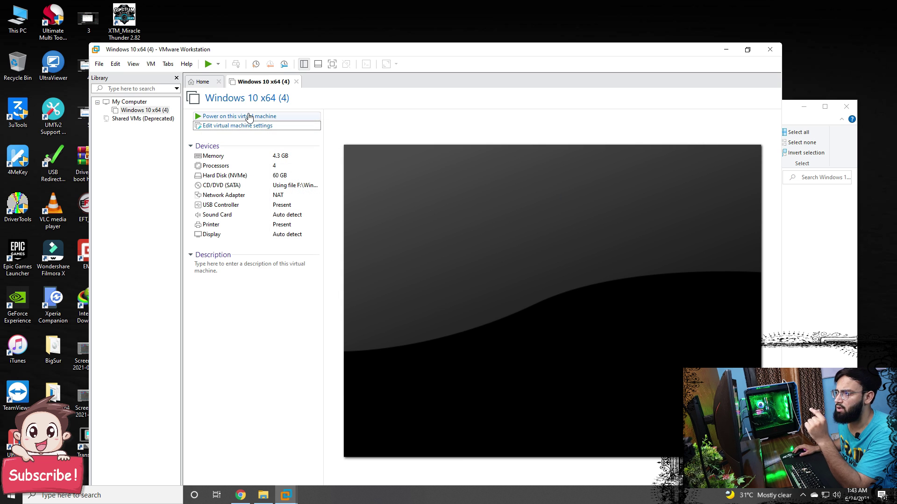
Step: Power on Windows 10 x64 (4) and press Enter to boot from the Windows 11 disc
left_click(250, 119)
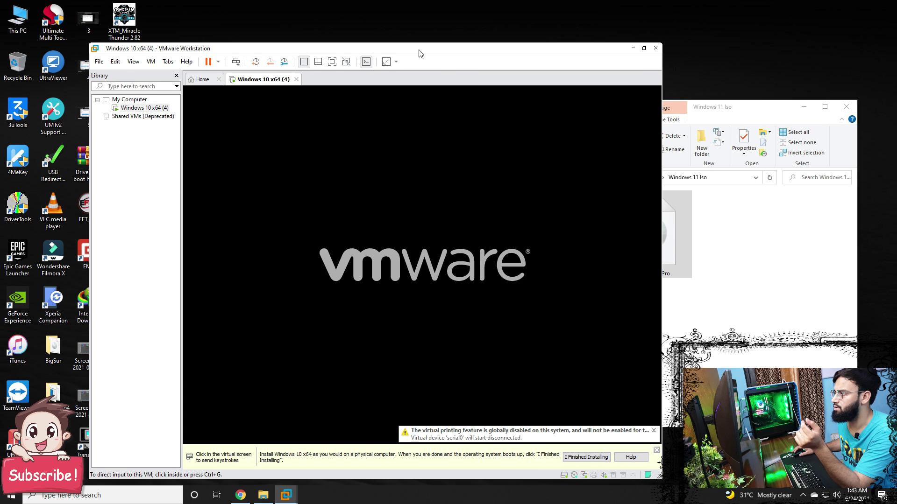
left_click(507, 185)
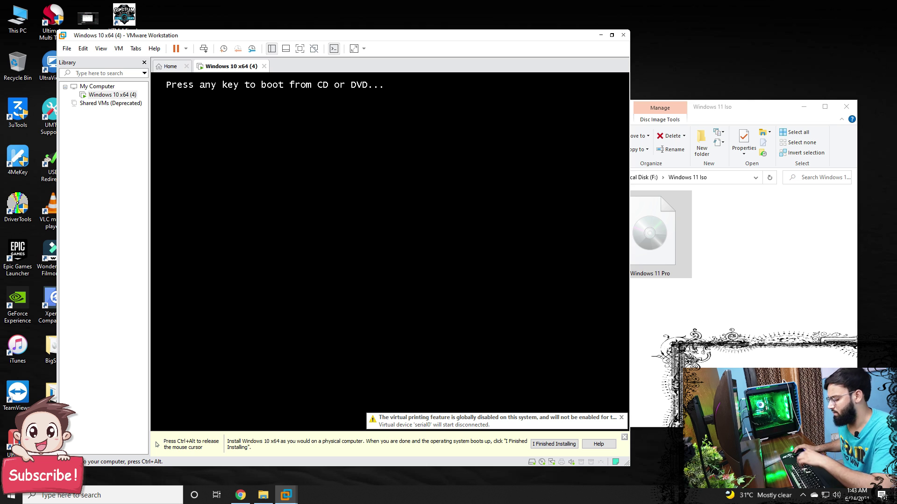
key("Return")
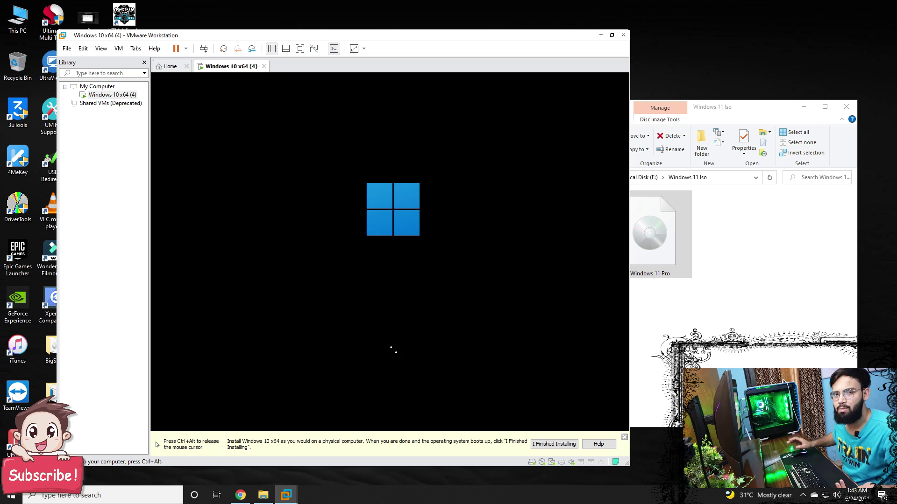
key("ctrl+alt")
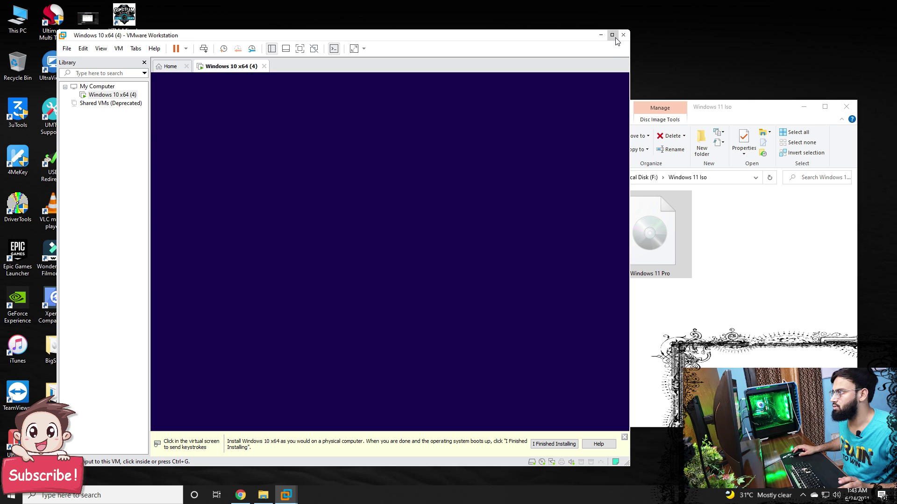
Step: Maximize the VM and run Windows 11 setup: default language, no product key, edition, licence, new partition
left_click(612, 36)
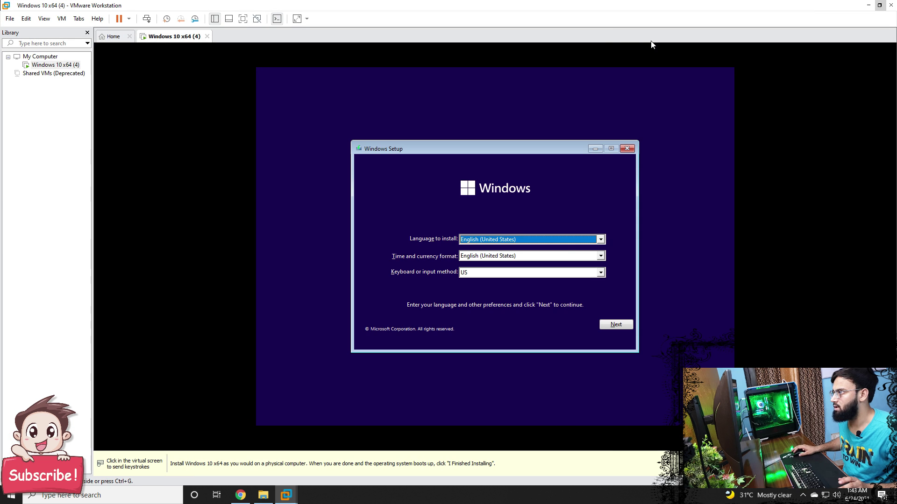
left_click(623, 327)
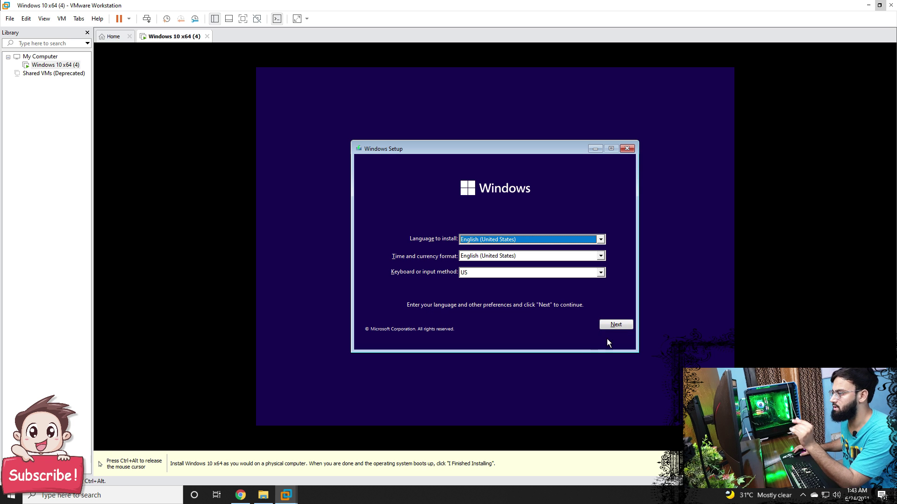
left_click(618, 324)
left_click(513, 251)
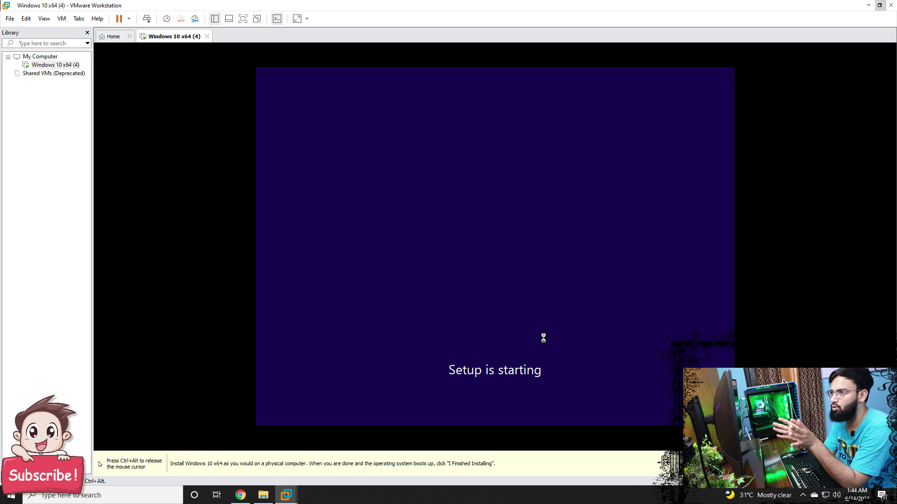
left_click(556, 328)
left_click(467, 227)
left_click(616, 327)
left_click(565, 271)
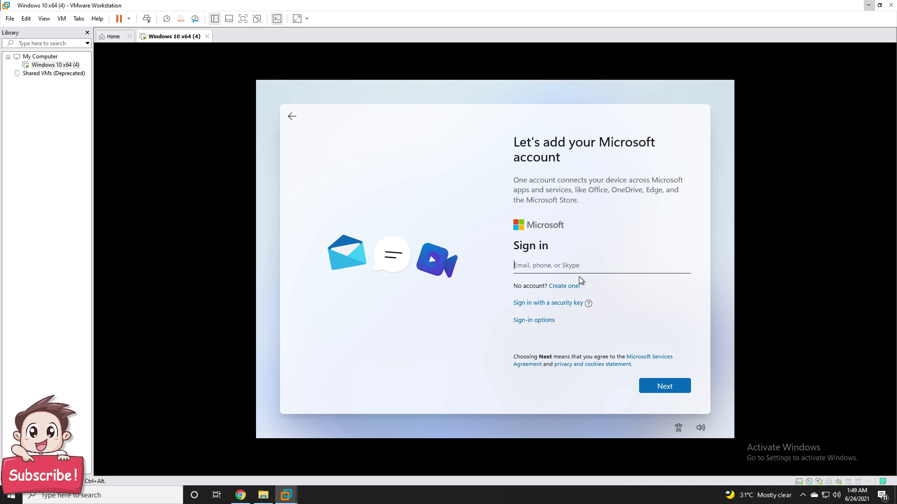
Step: Enter the account's sign-in name in Windows 11 setup and continue
left_click(664, 386)
type("amir")
left_click(664, 386)
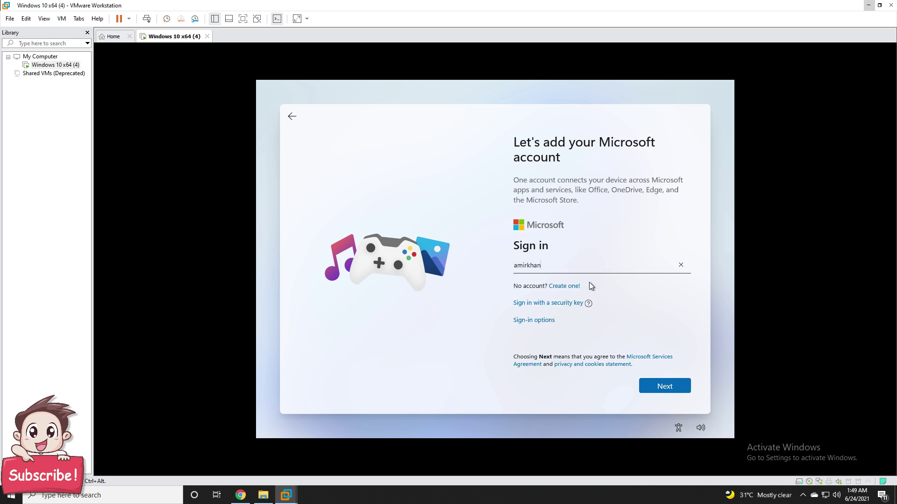
key("Return")
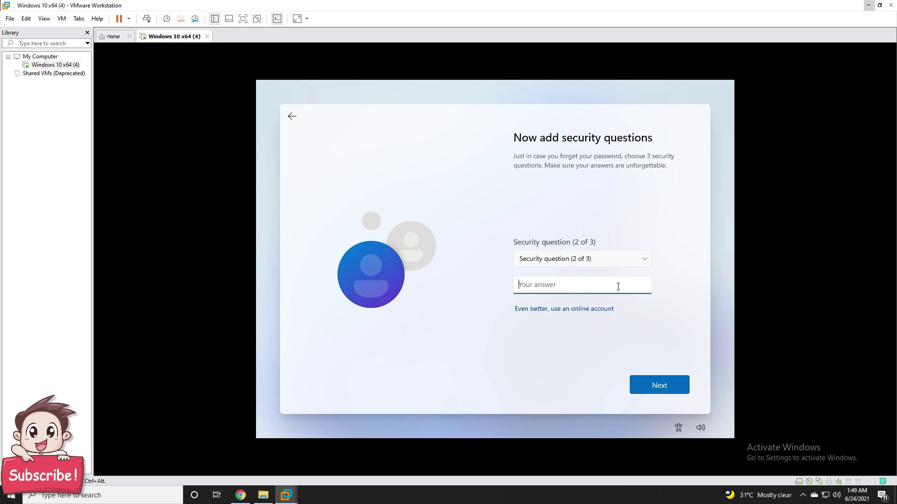
Step: Pick a city security question, type its answer, accept privacy settings and go full screen
left_click(582, 259)
left_click(560, 293)
left_click(582, 285)
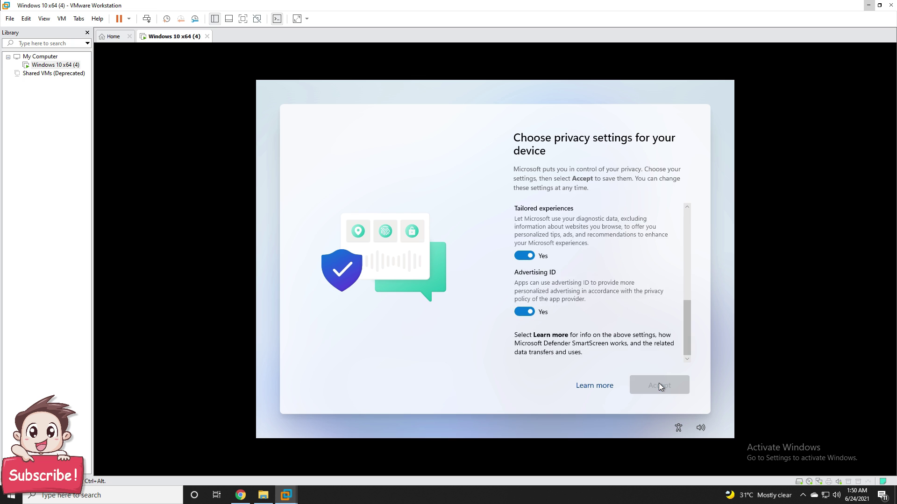
left_click(659, 385)
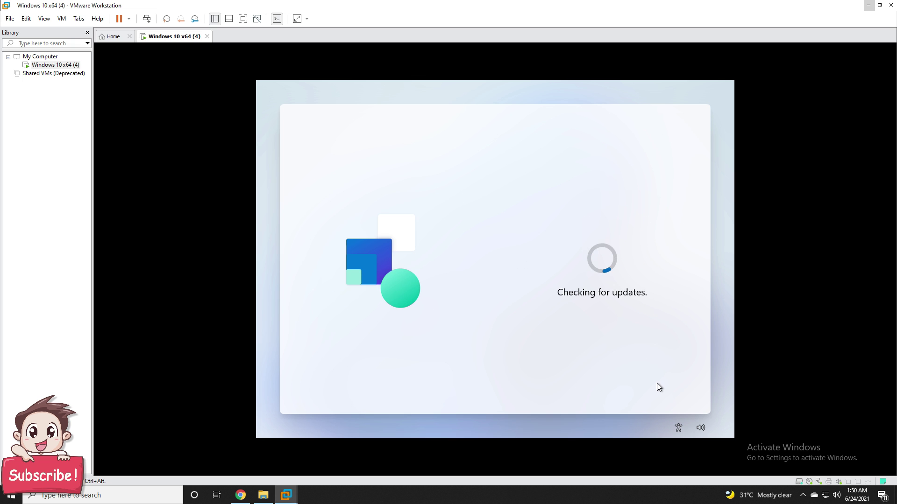
left_click(242, 19)
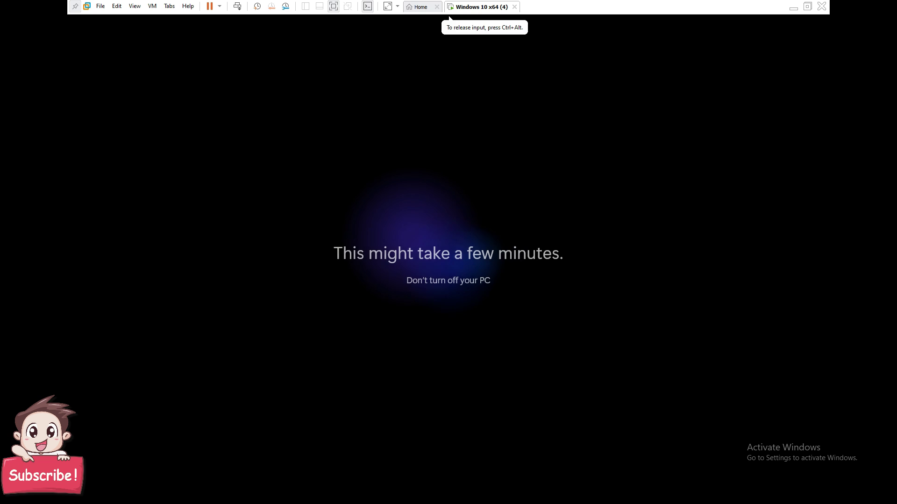